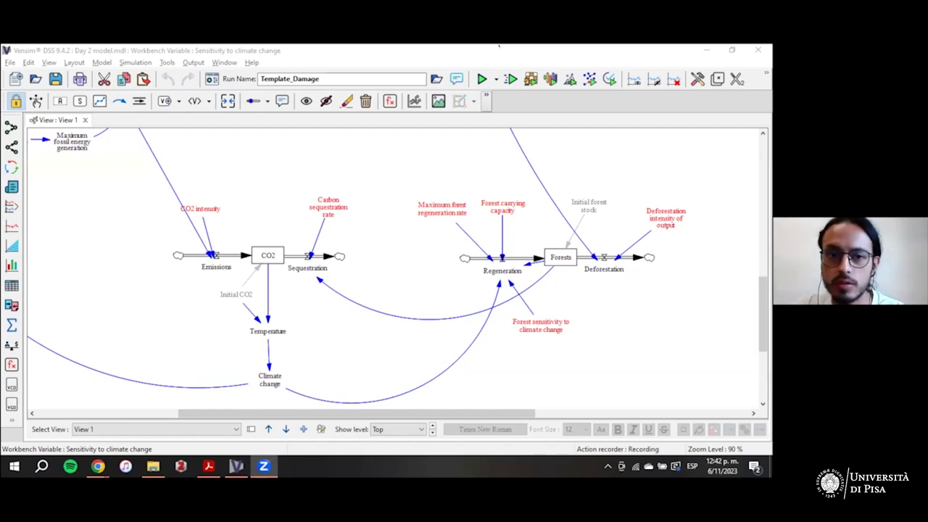
Bring the Vensim model window with the CO2 and Forests stocks to the front
click(515, 135)
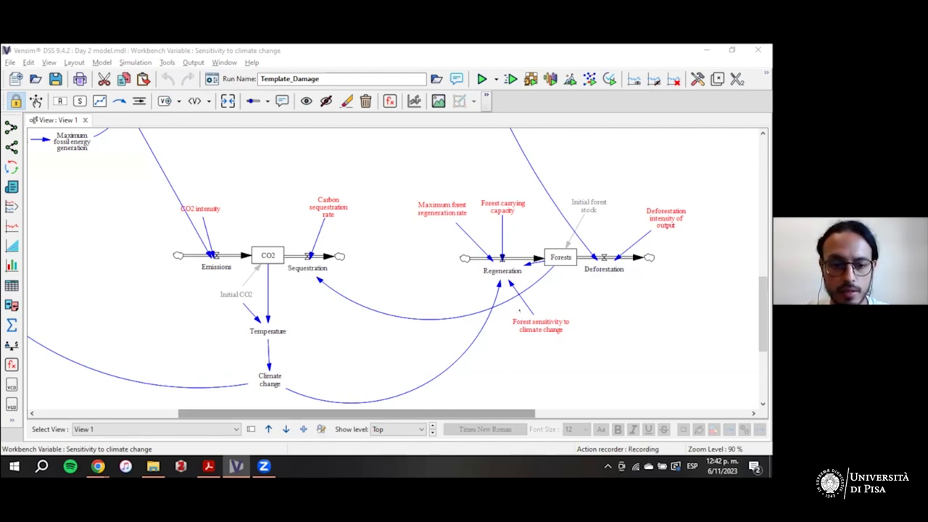
Move the diagram up to the Output, Energy demand and Materials demand variables and switch on equation editing
scroll(511, 311, up, 10)
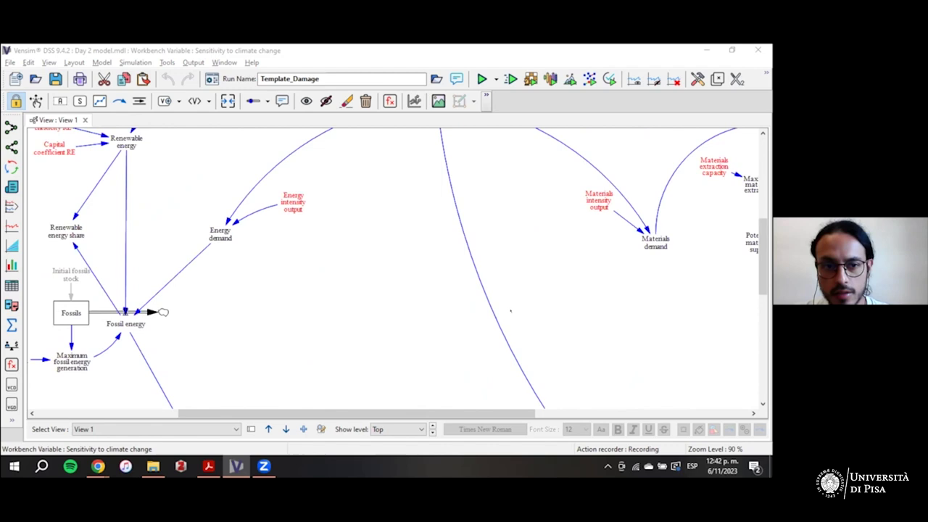
scroll(516, 311, up, 3)
drag(496, 413, 415, 413)
scroll(102, 226, down, 3)
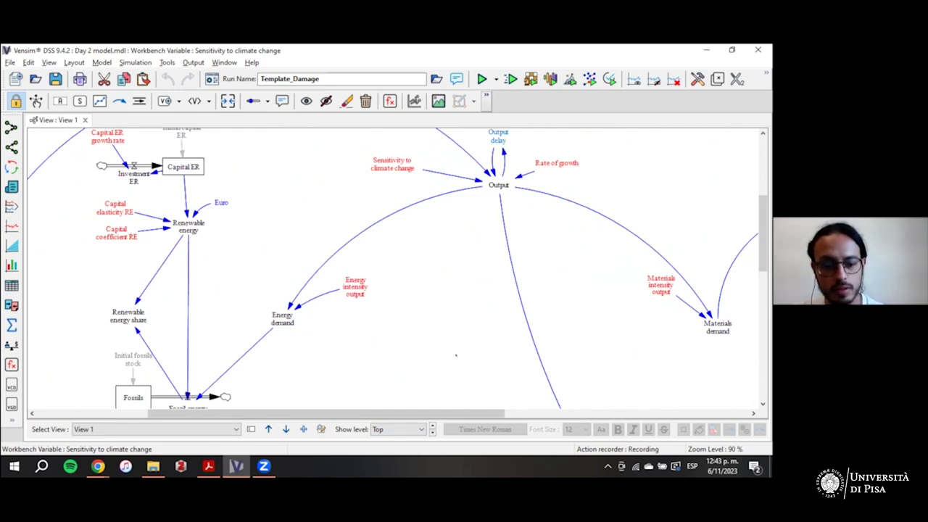
scroll(455, 362, up, 1)
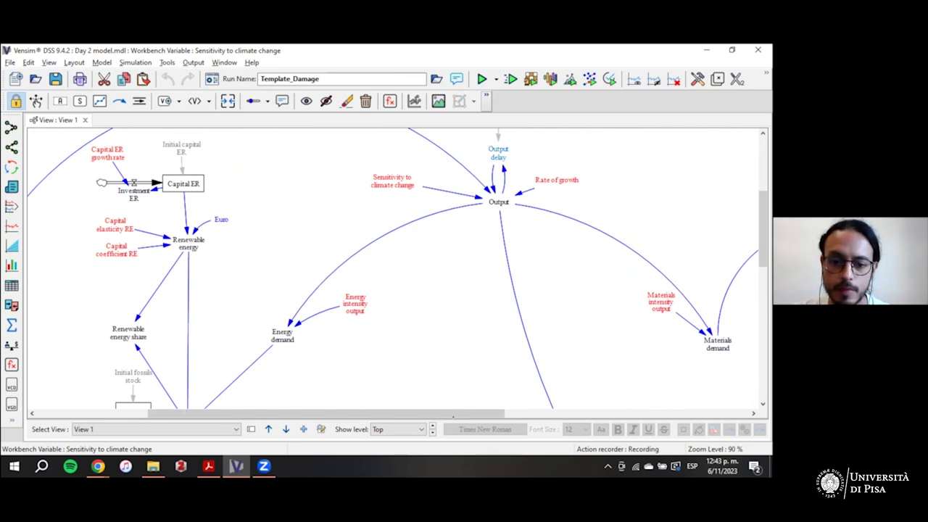
drag(448, 412, 492, 411)
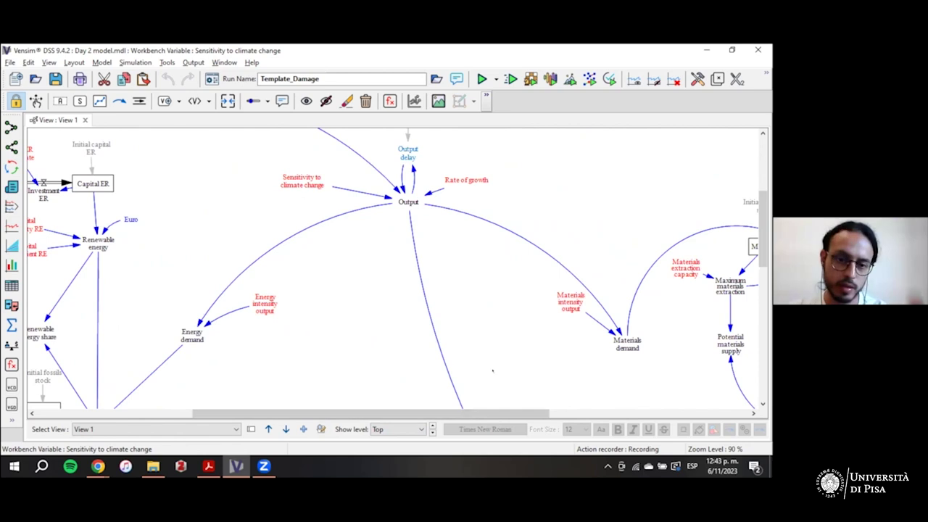
scroll(408, 291, up, 2)
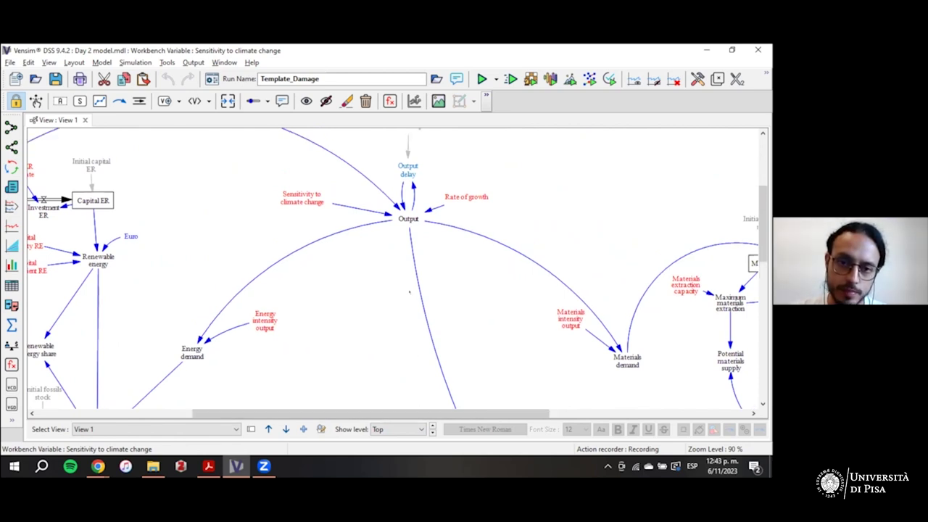
mouse_move(423, 238)
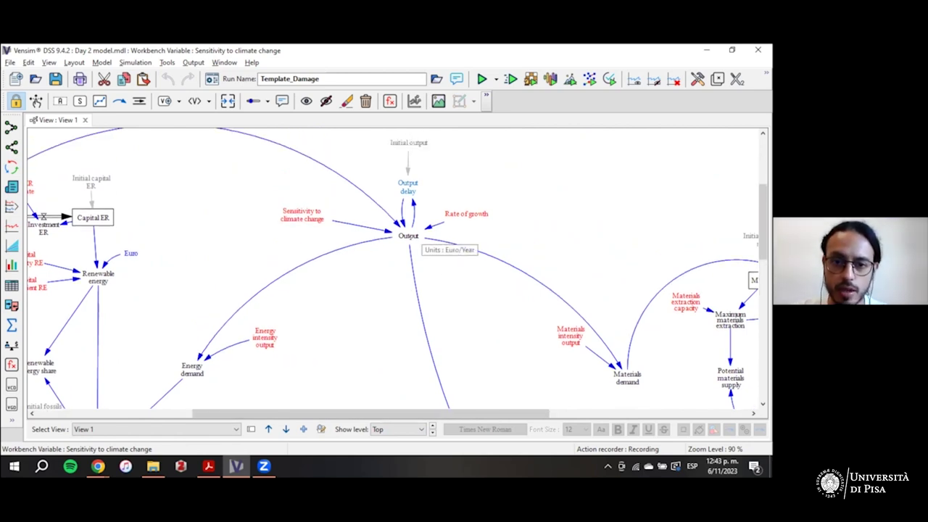
scroll(420, 242, up, 2)
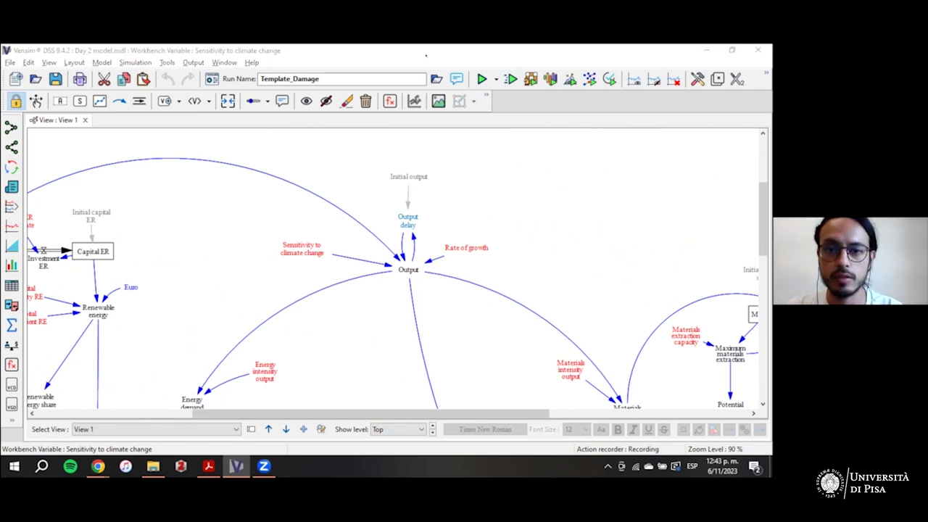
click(390, 100)
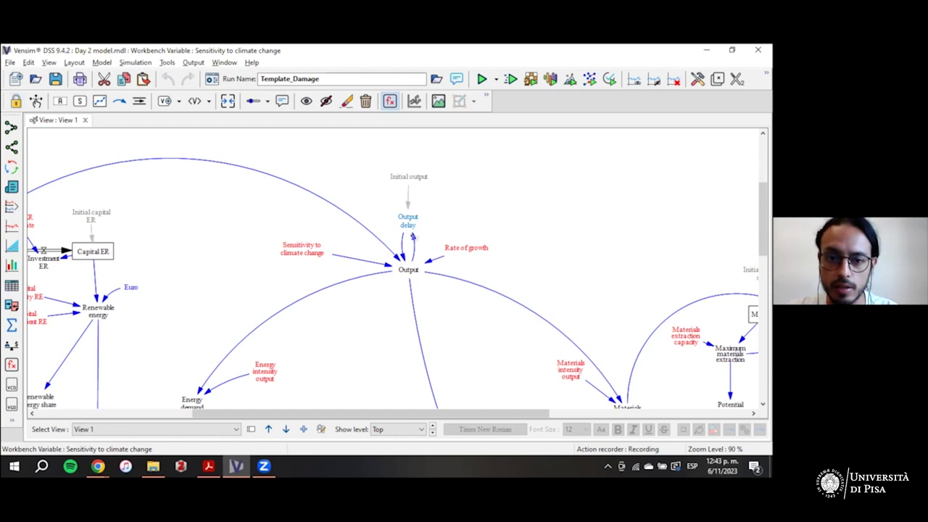
Review the Output delay equation and close it
click(408, 220)
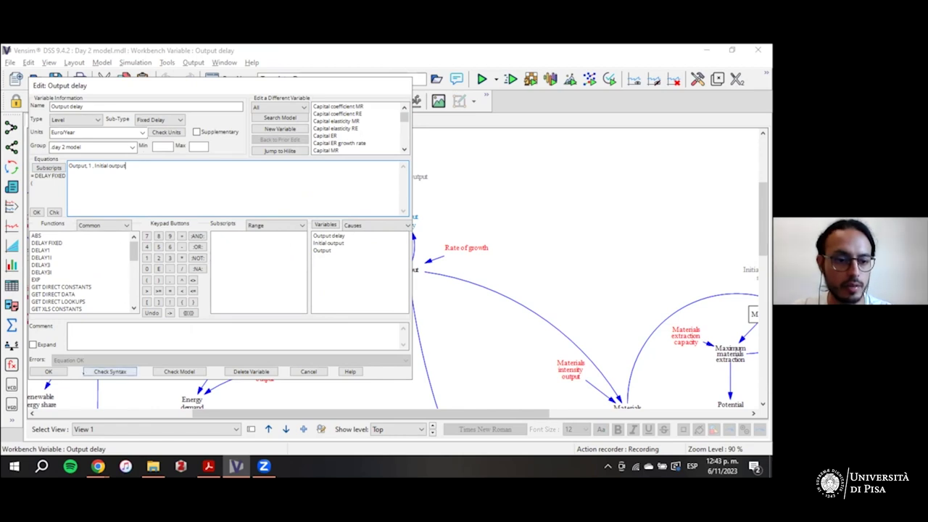
click(59, 371)
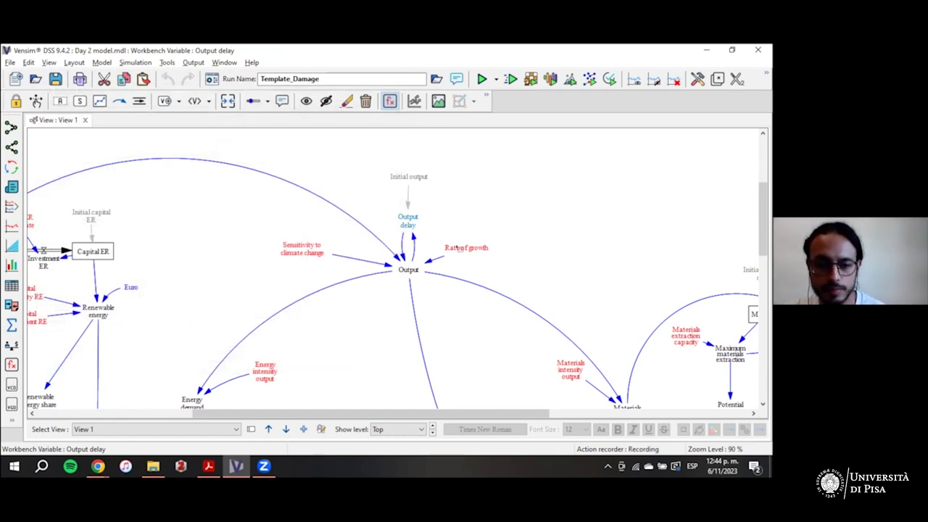
drag(464, 414, 392, 416)
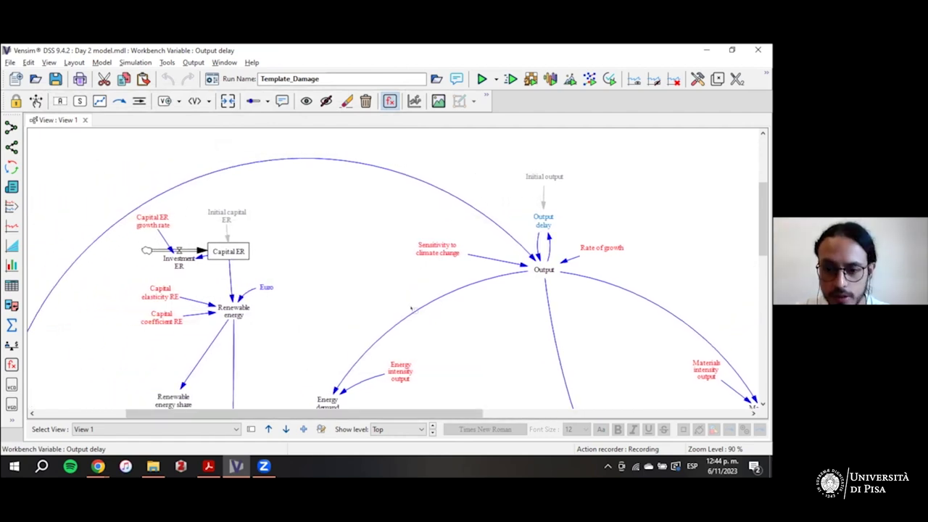
Bring the LOCOMOTION MOOC environmental module slides to the front in Acrobat
scroll(414, 310, down, 1)
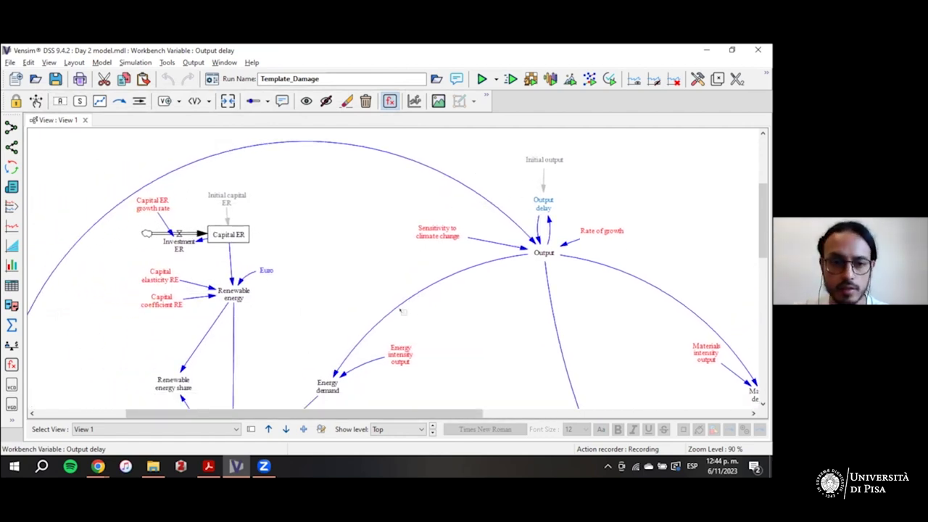
scroll(386, 284, down, 3)
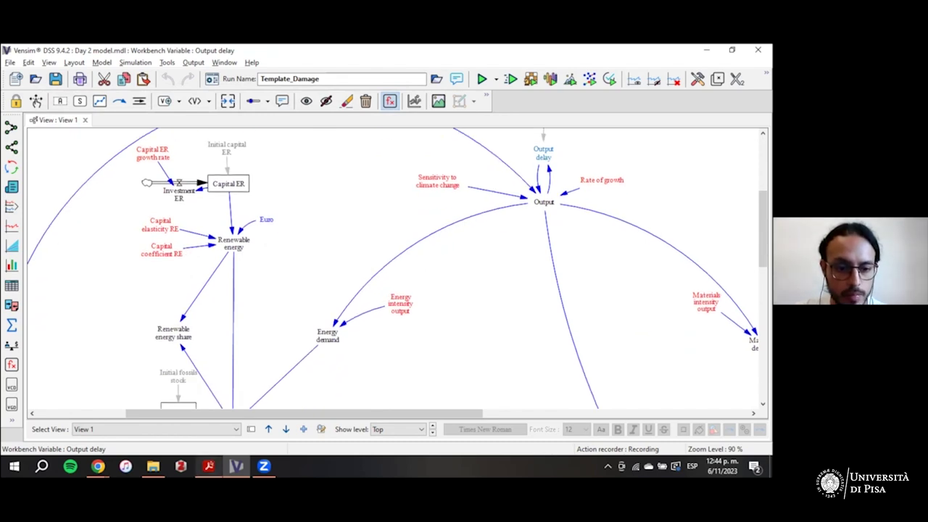
mouse_move(208, 466)
click(203, 417)
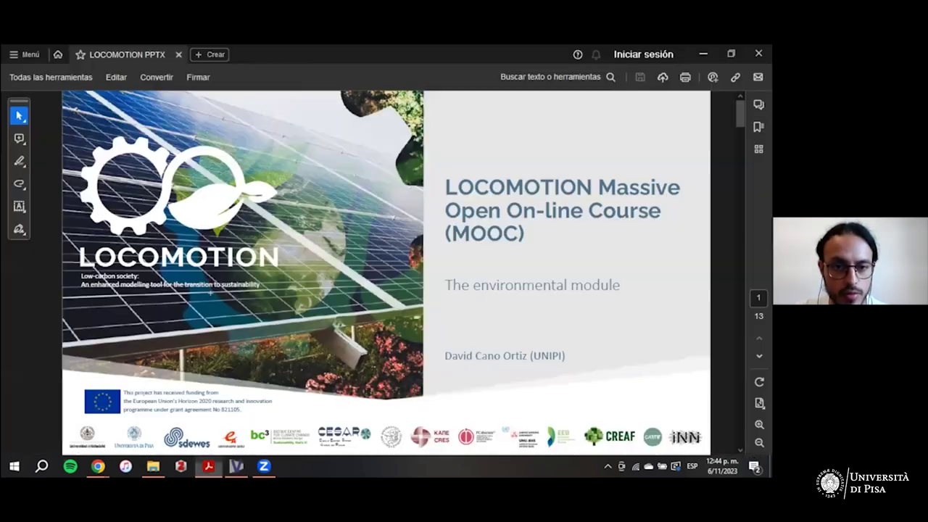
Compare the Output, Energy and Renewable Energy slides against the Vensim model, ending in Vensim
scroll(356, 154, down, 2)
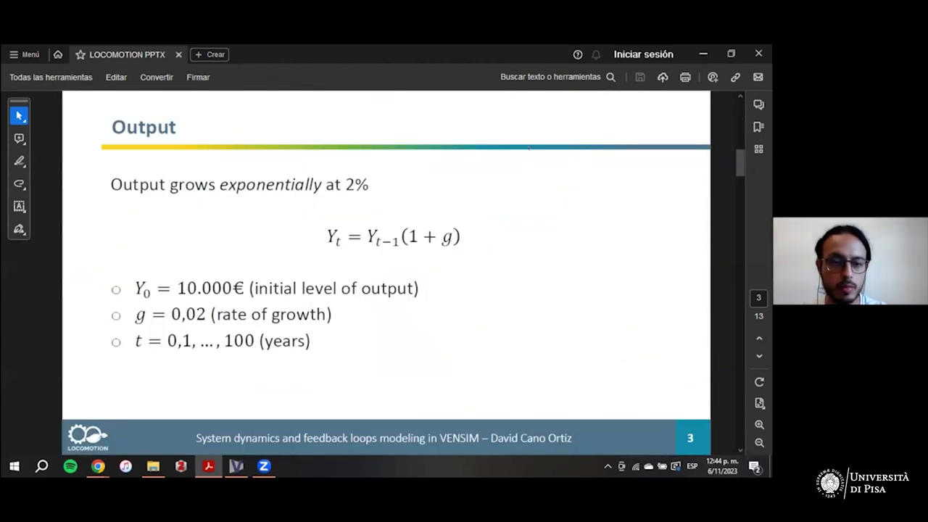
scroll(540, 156, down, 1)
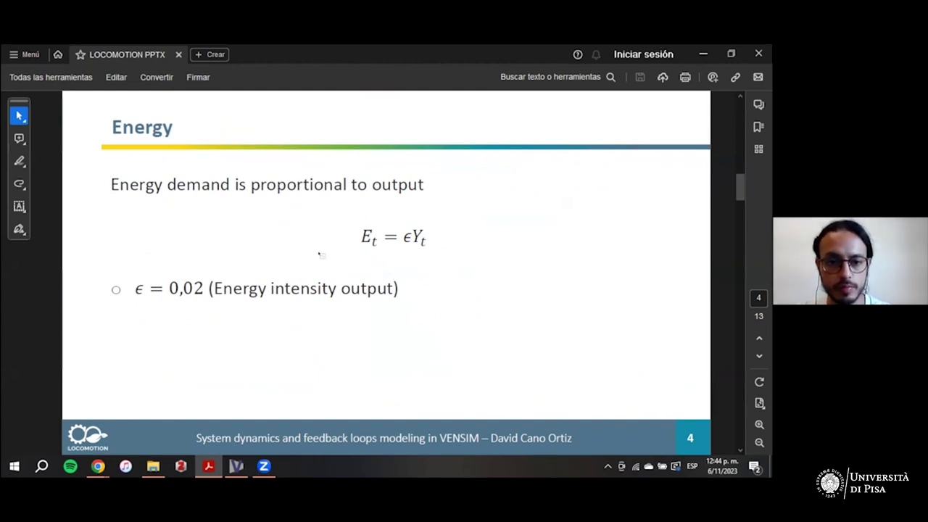
key(alt+Tab)
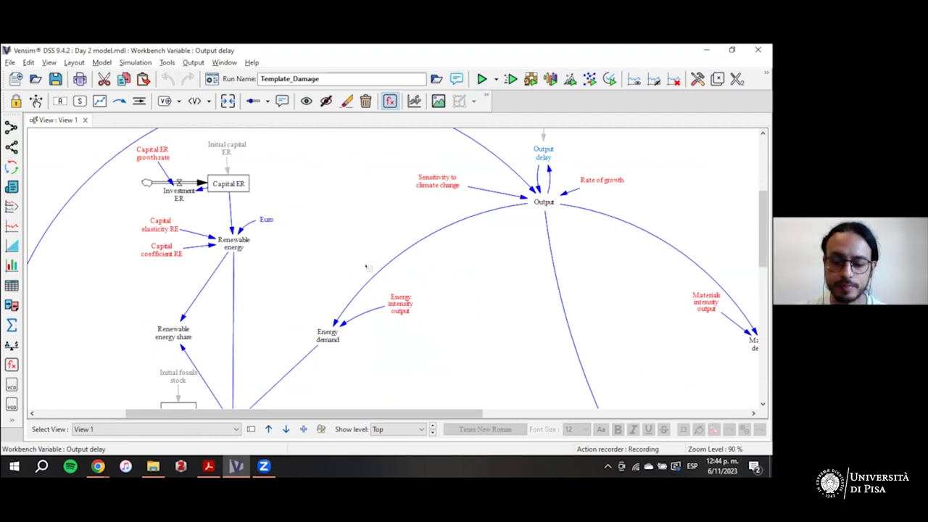
key(alt+Tab)
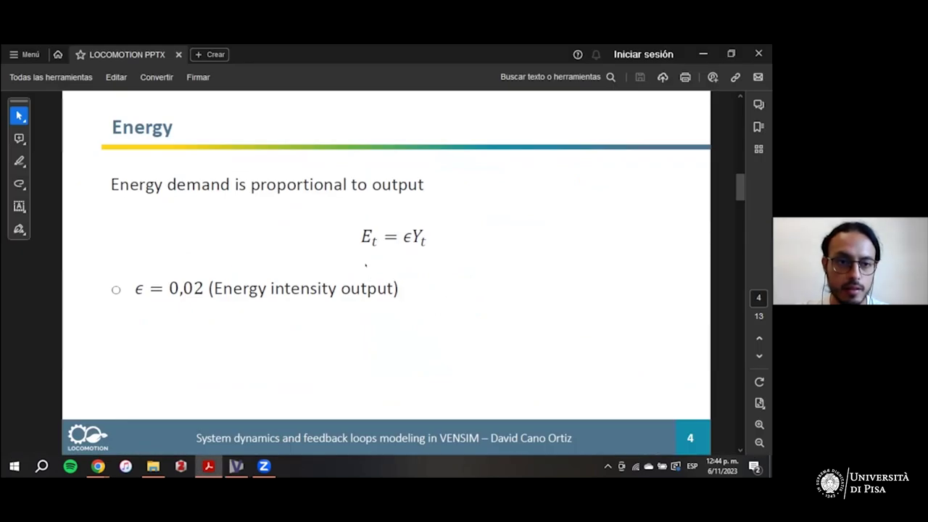
key(Page_Down)
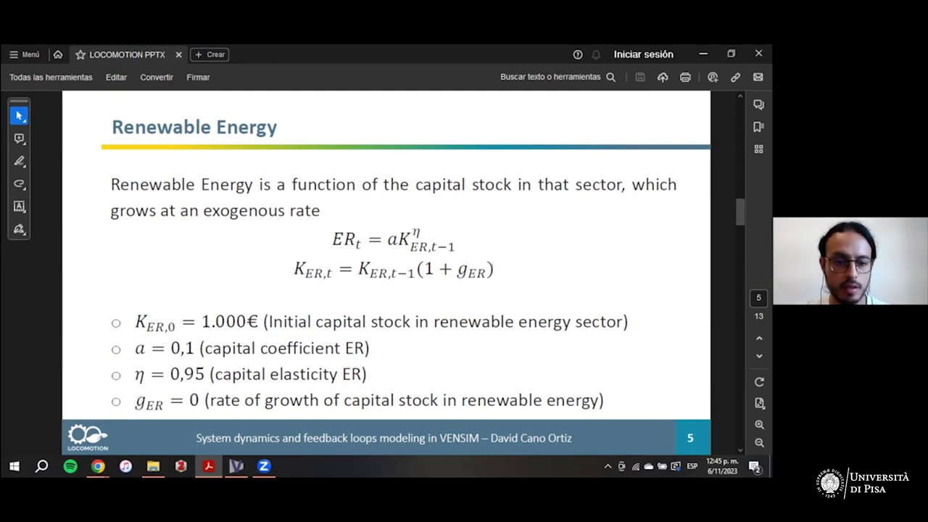
key(alt+Tab)
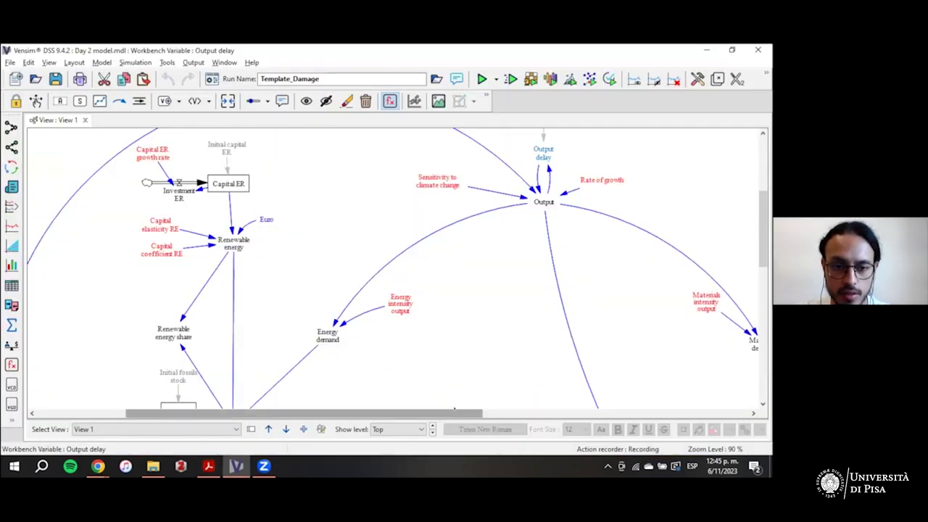
Check the Capital ER growth rate equation
scroll(438, 321, left, 2)
scroll(429, 277, up, 2)
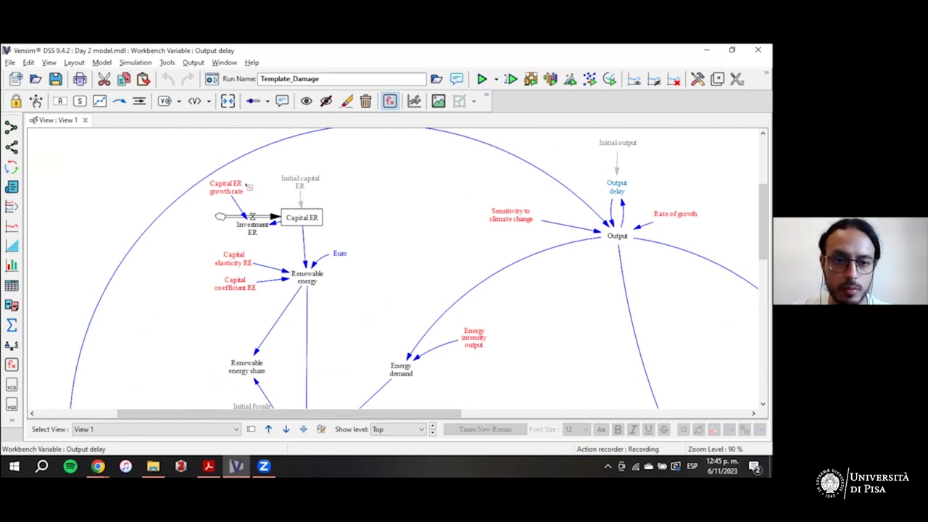
click(233, 191)
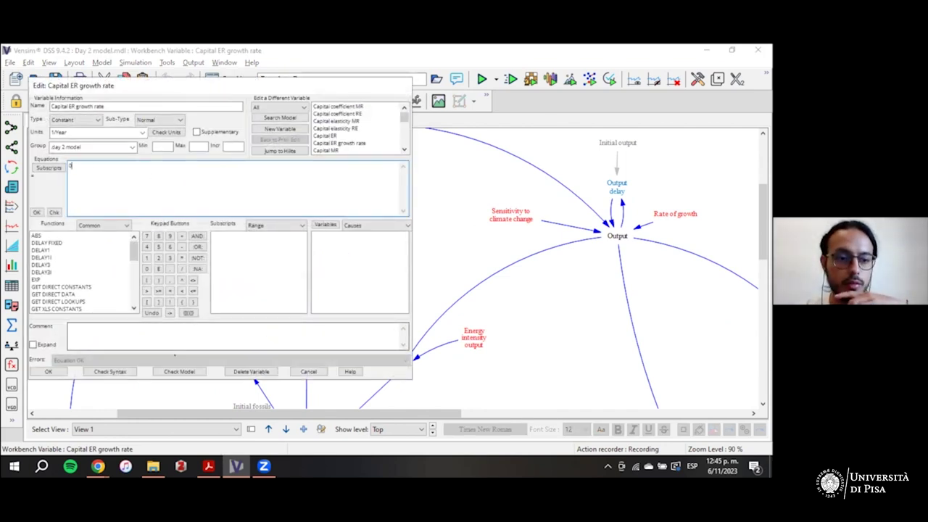
click(49, 371)
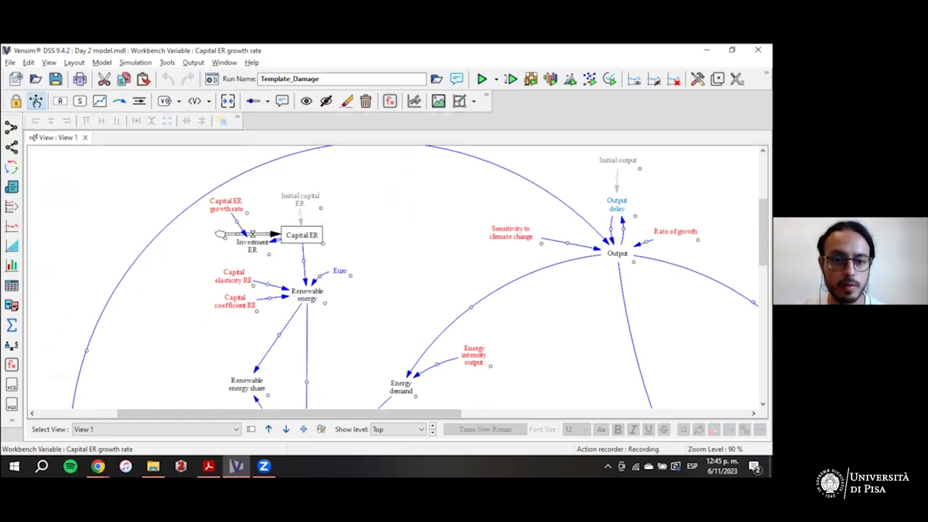
Graph Renewable energy and read its flat value near 69 Joules/Year
click(307, 294)
click(11, 226)
drag(71, 239, 296, 239)
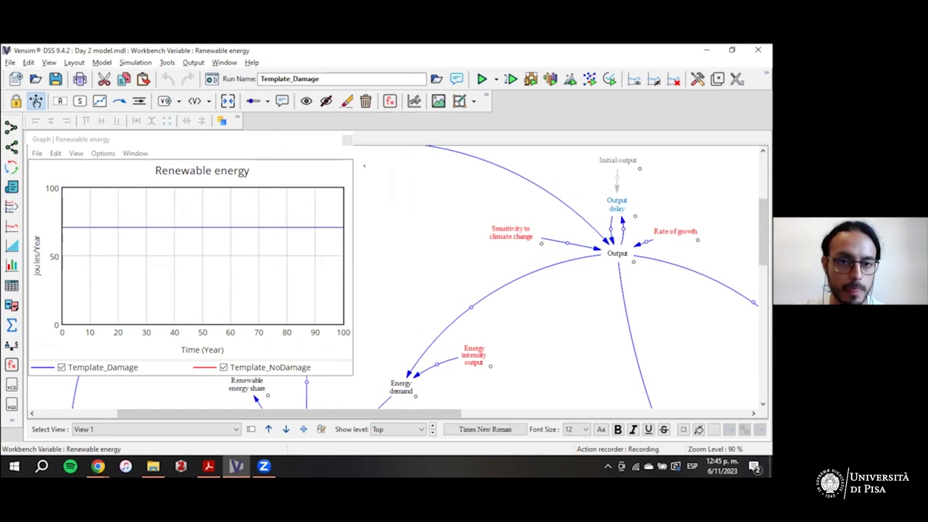
click(348, 140)
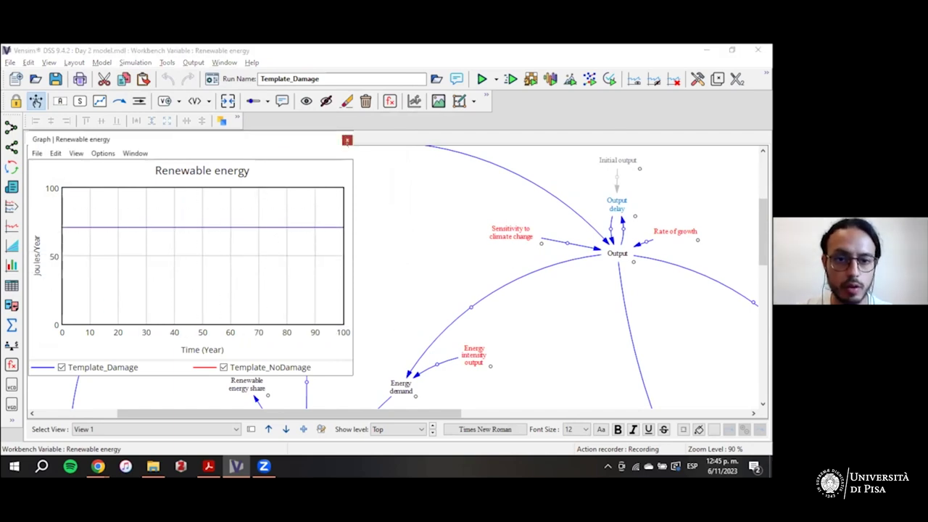
Show slide 6, Fossil Energy, with φF = 0,07 and initial fossils 30.000
scroll(398, 247, down, 3)
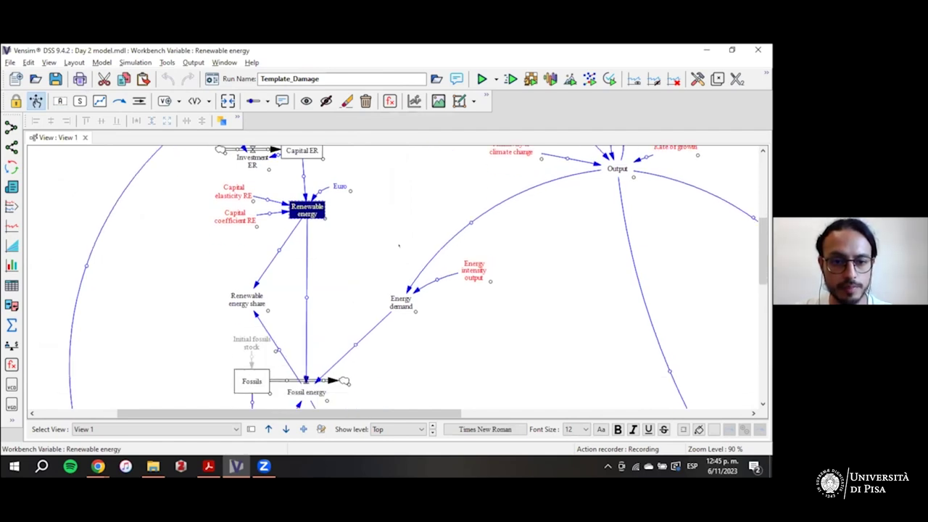
key(alt+Tab)
key(Right)
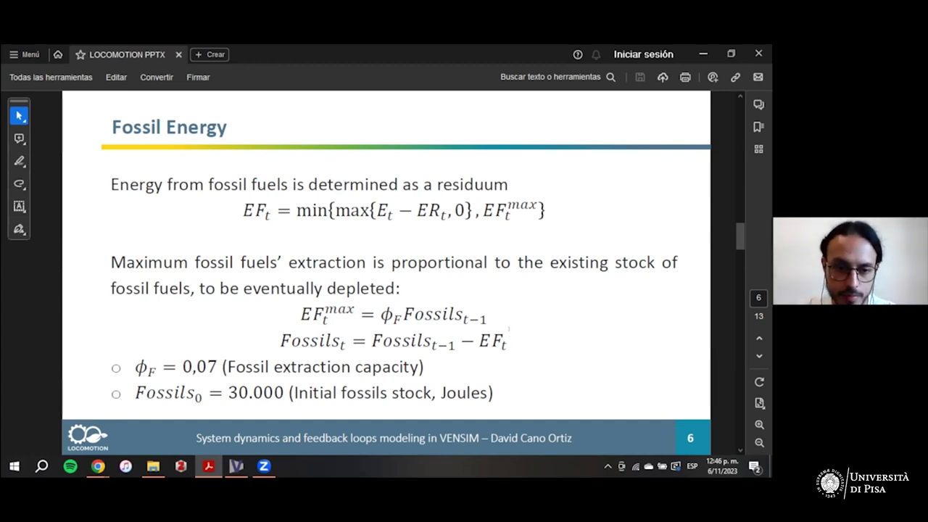
Return to the Vensim model after presenting the Fossil Energy slide
key(alt+Tab)
Bring the Fossils stock and Fossil energy outflow into view and switch on equation editing
scroll(300, 254, down, 3)
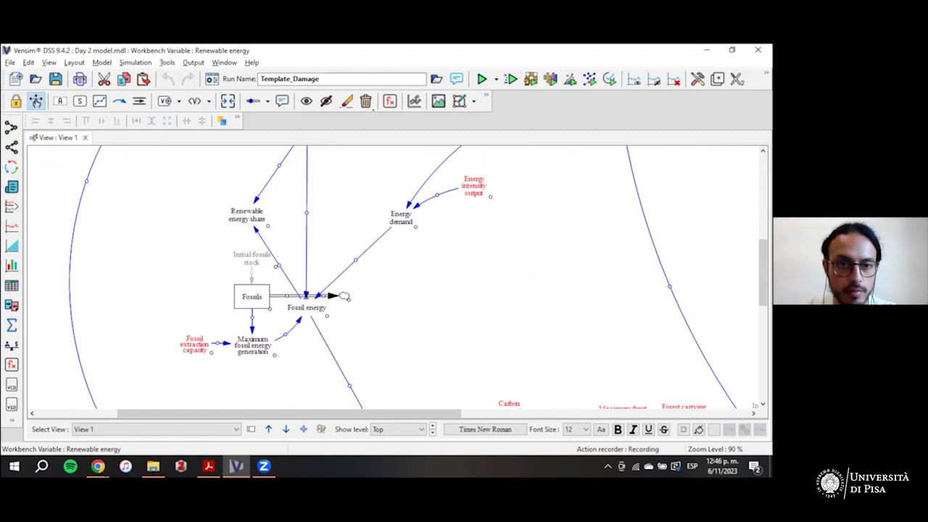
click(389, 101)
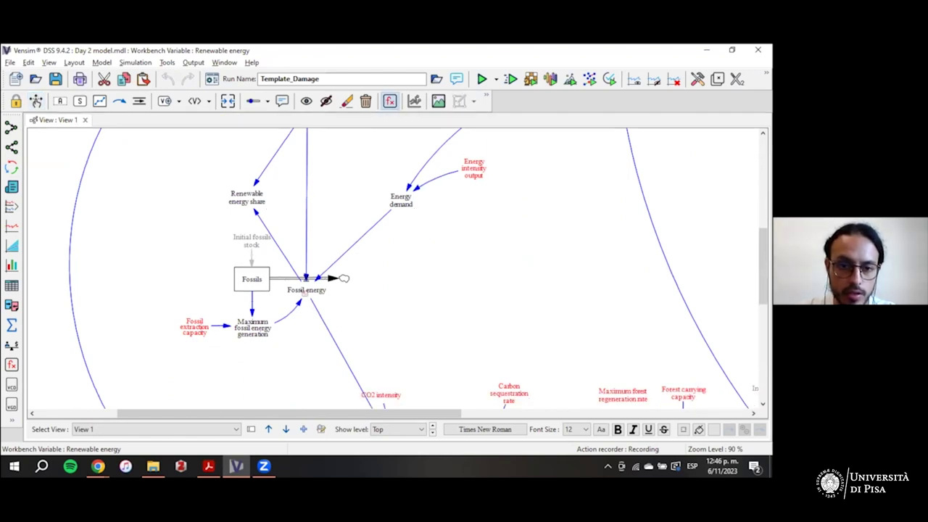
scroll(322, 288, up, 1)
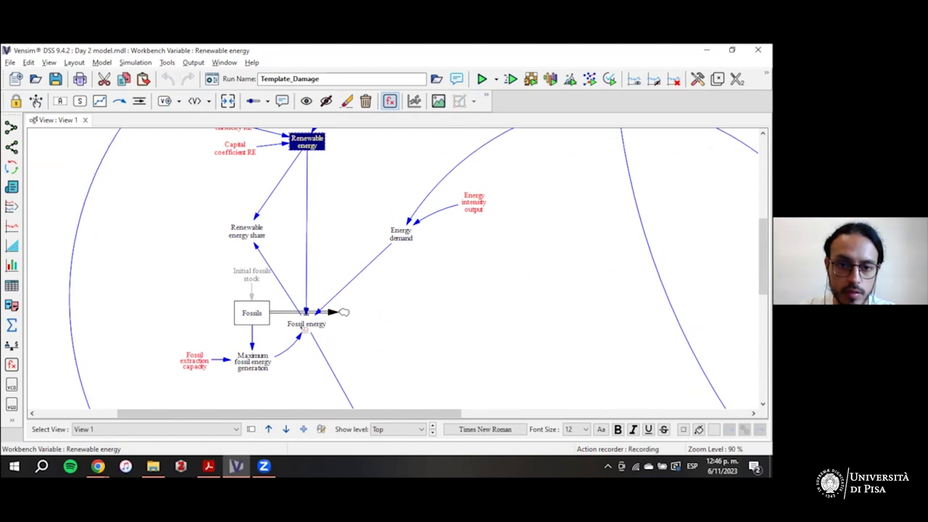